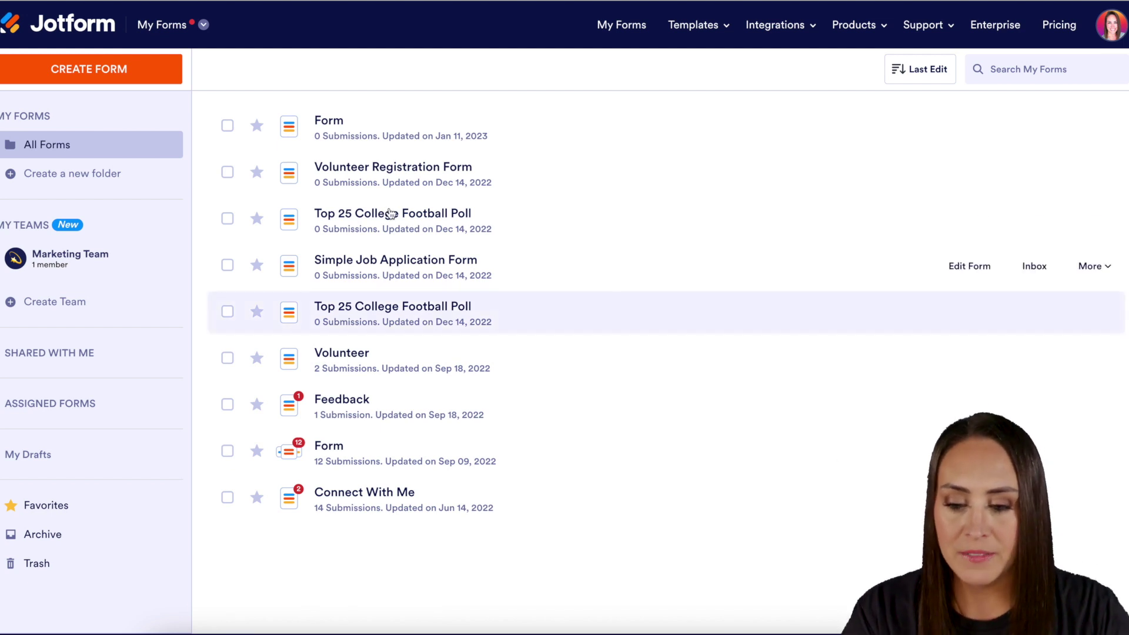
# Create a new sign document from the Simple One Page Lease Agreement Template in My Sign Documents.
pyautogui.click(204, 27)
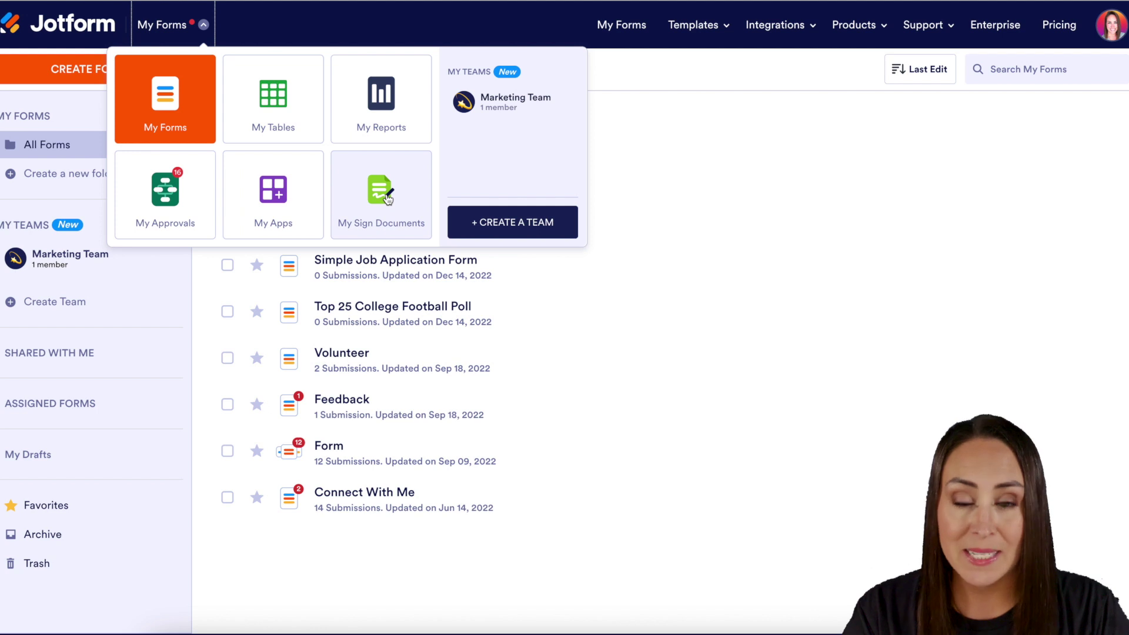
pyautogui.click(386, 194)
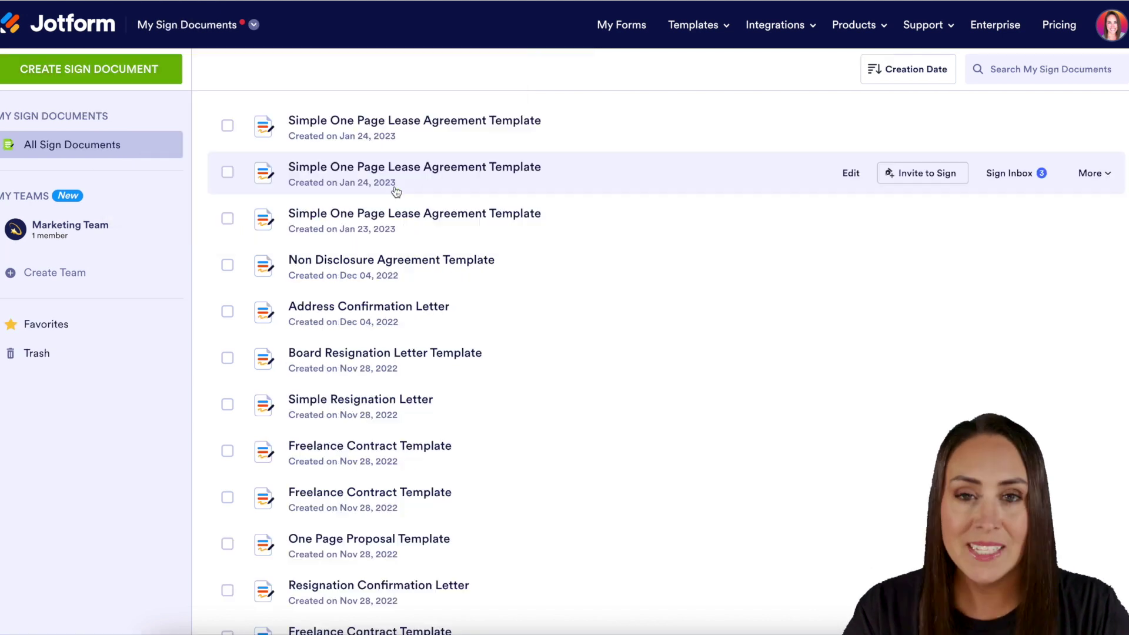
pyautogui.click(114, 71)
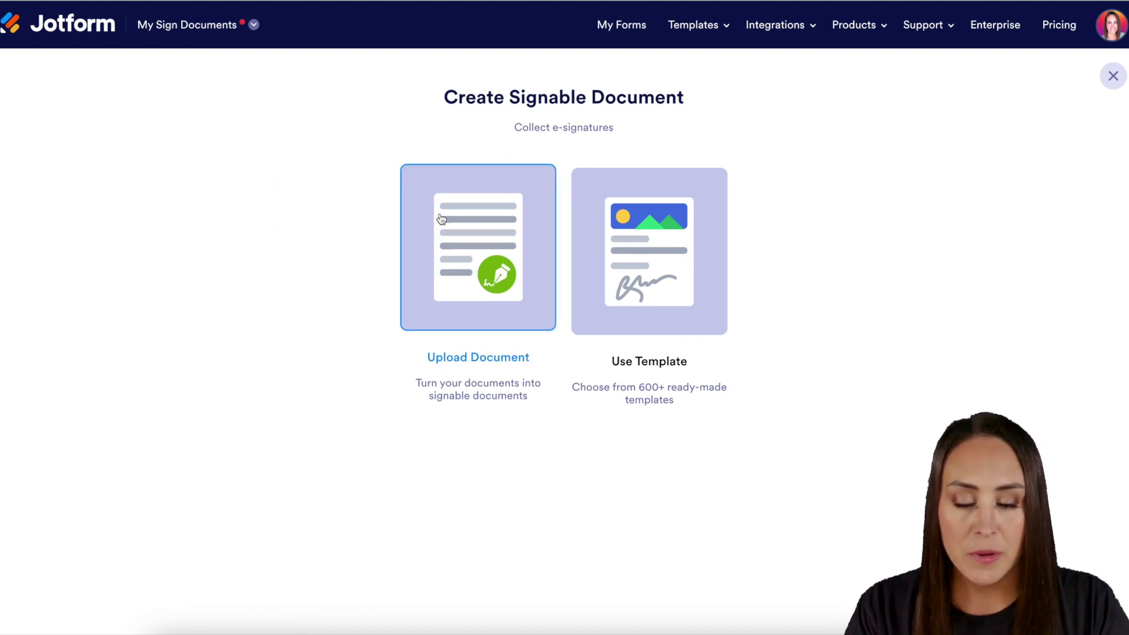
pyautogui.click(617, 237)
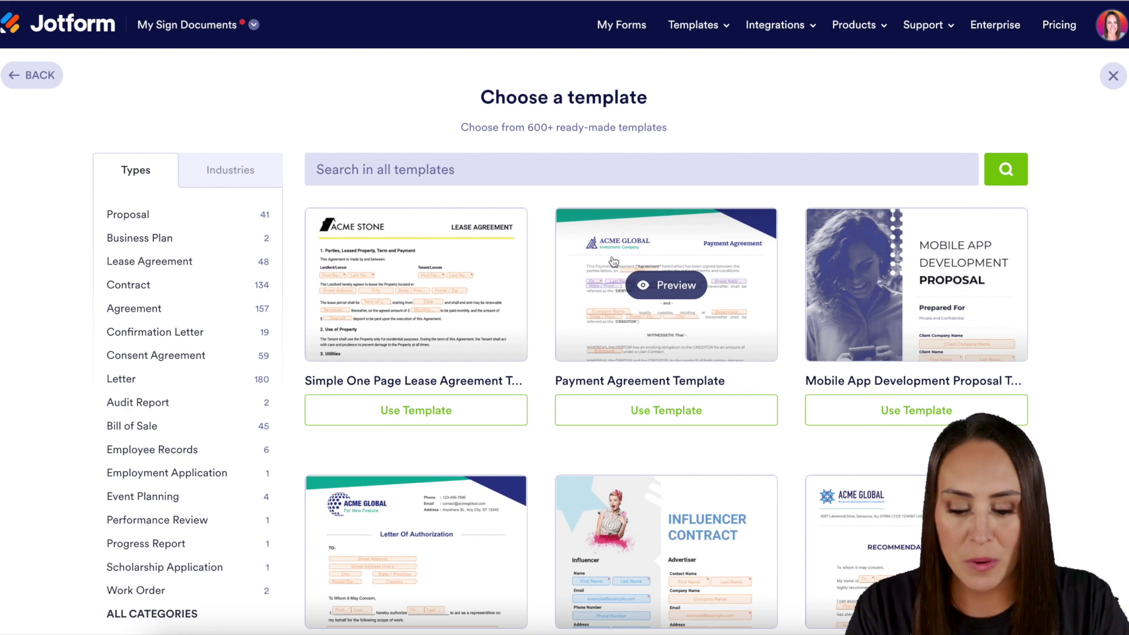
pyautogui.click(401, 411)
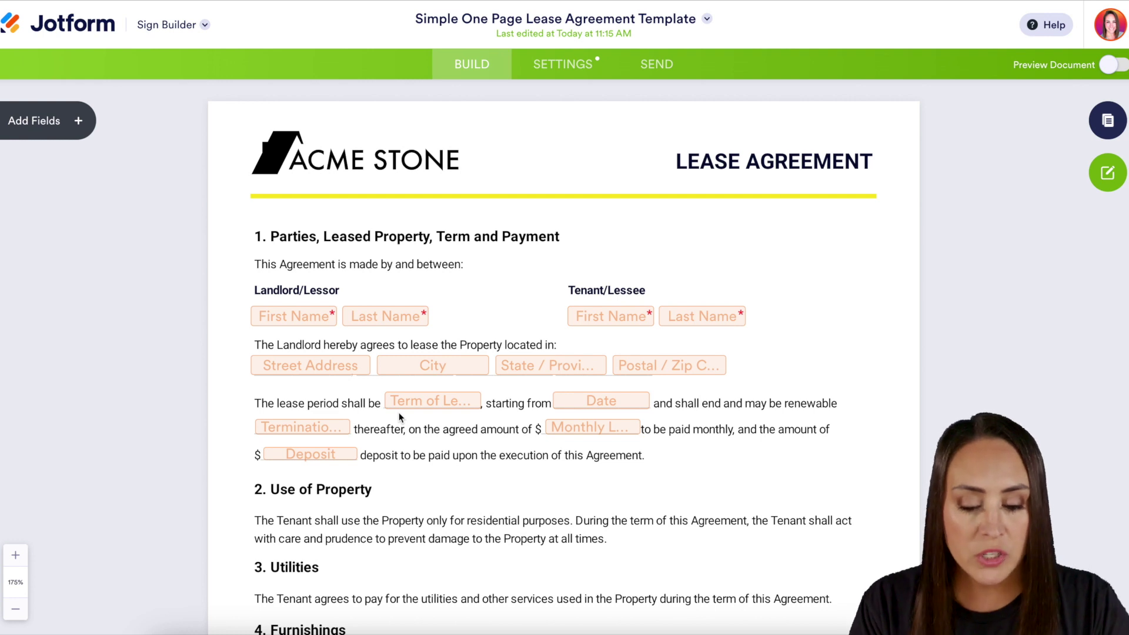
# Assign the Tenant First Name and Last Name fields to the Tenant/Lessee signer.
pyautogui.scroll(-8, 399, 415)
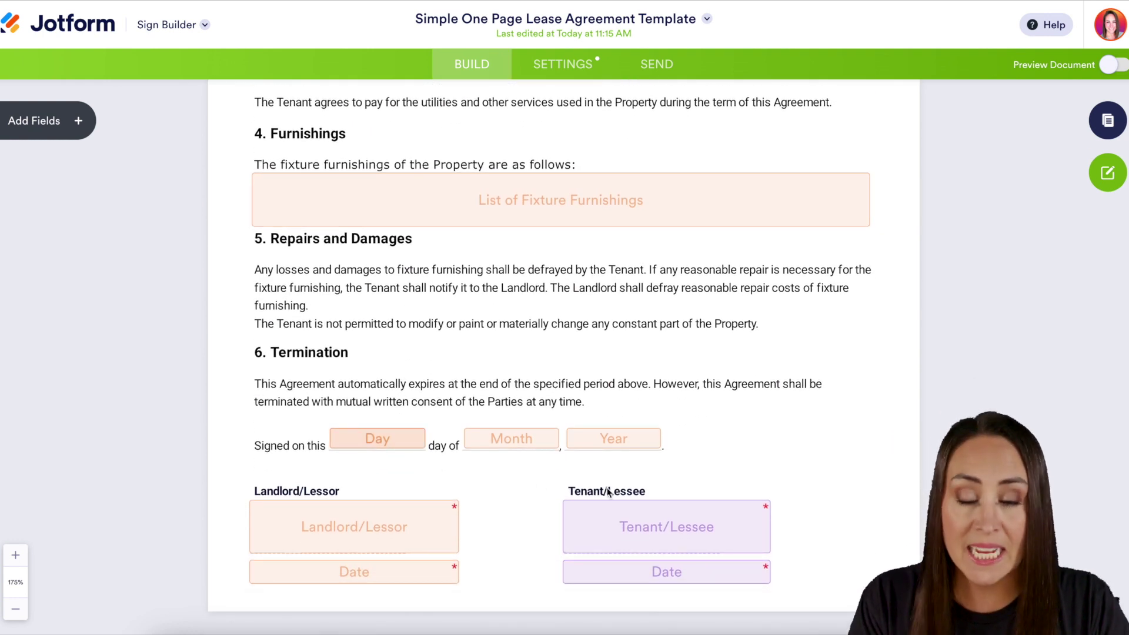
pyautogui.scroll(10, 608, 491)
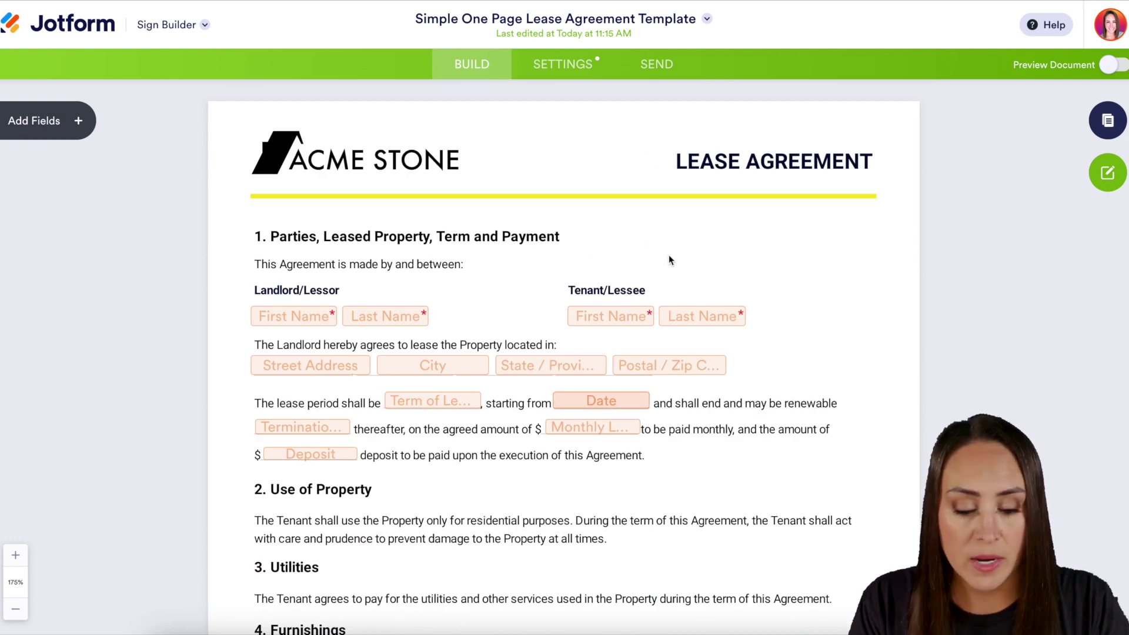
pyautogui.click(727, 318)
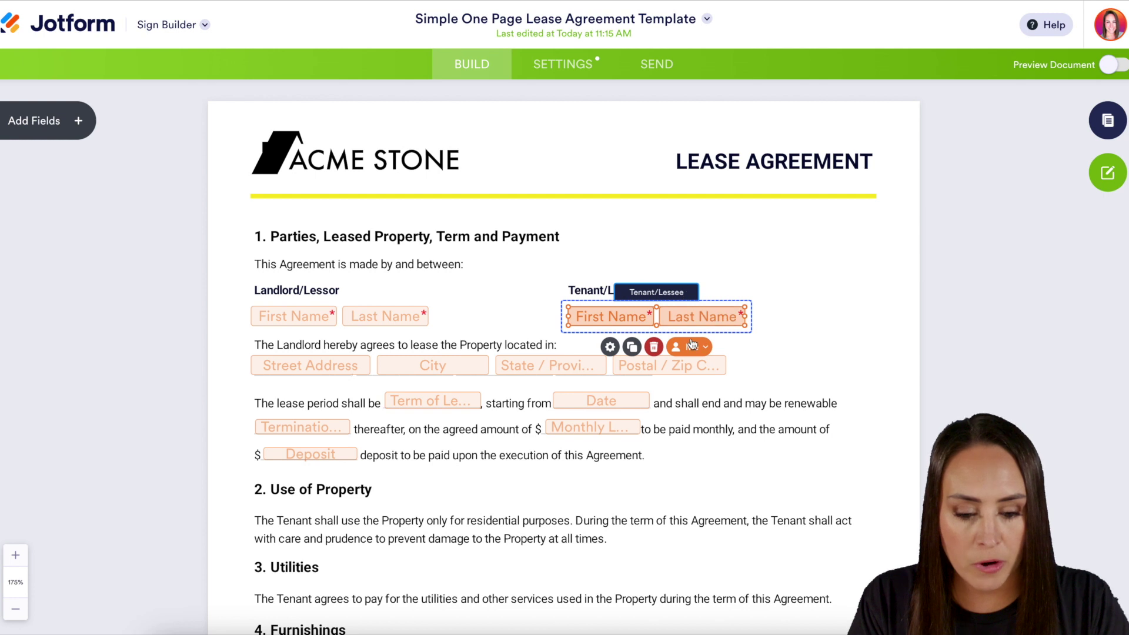
pyautogui.click(692, 346)
pyautogui.click(698, 444)
pyautogui.click(807, 304)
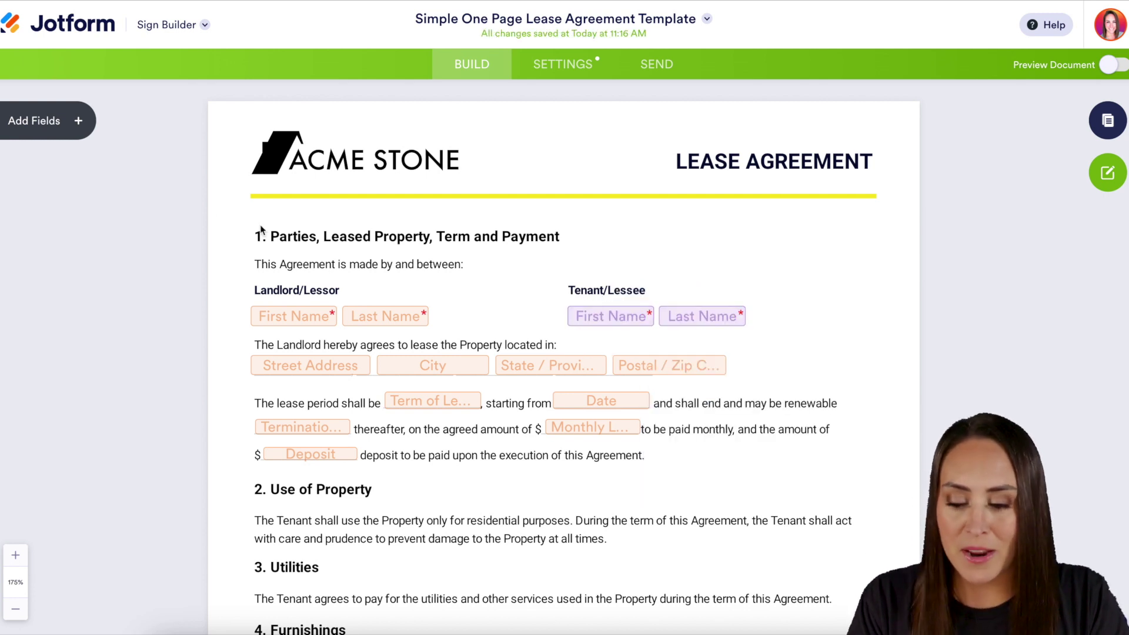
pyautogui.click(82, 121)
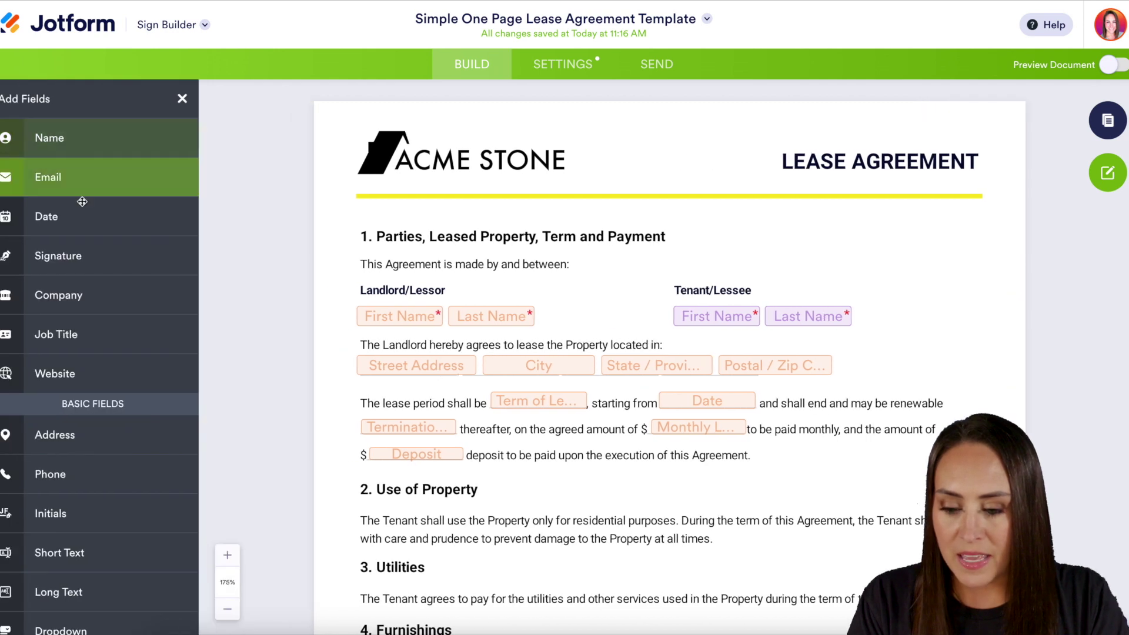
# Add a required Tenant/Lessee Email field right after the tenant's last name field.
pyautogui.moveTo(66, 162); pyautogui.dragTo(827, 320)
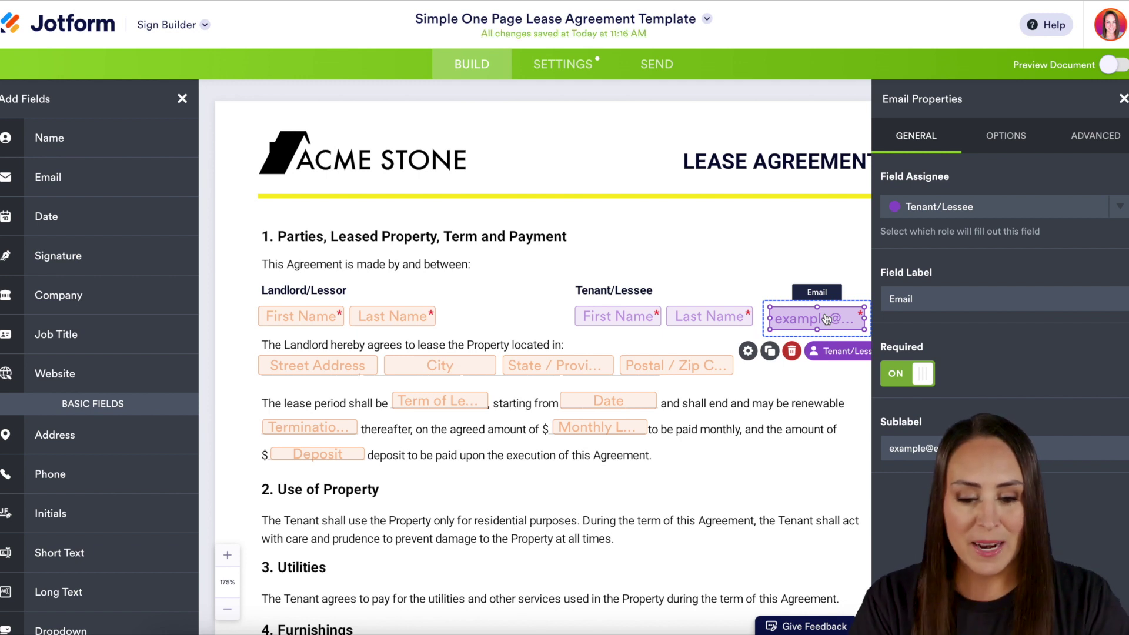
pyautogui.click(588, 70)
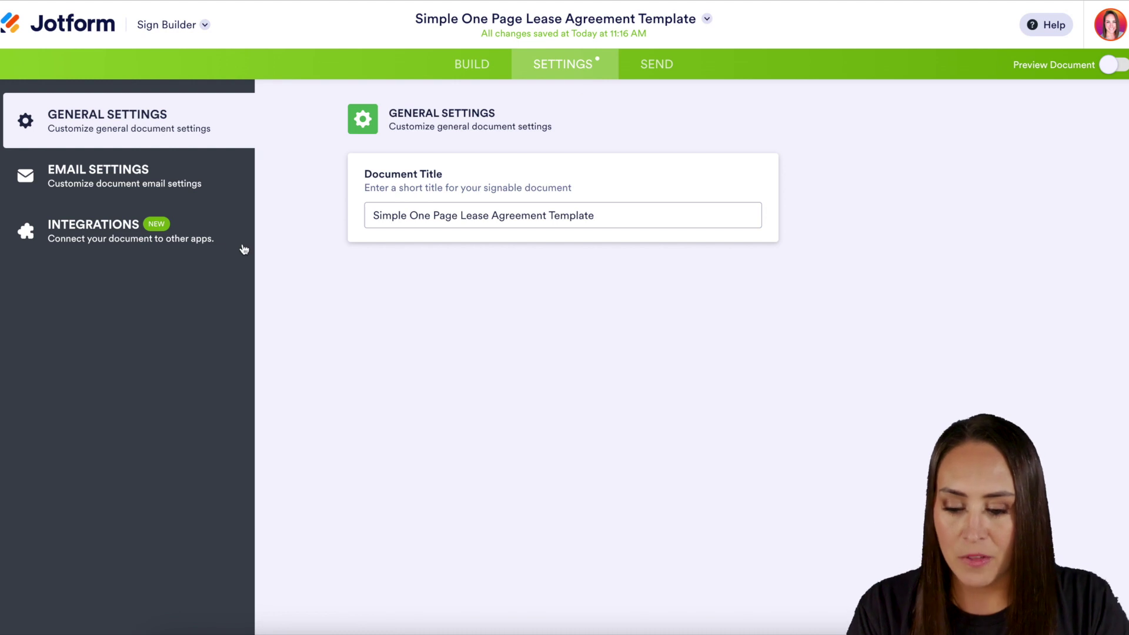
# Find the AWeber integration by searching 'aw' and authenticate the AWeber account.
pyautogui.click(172, 239)
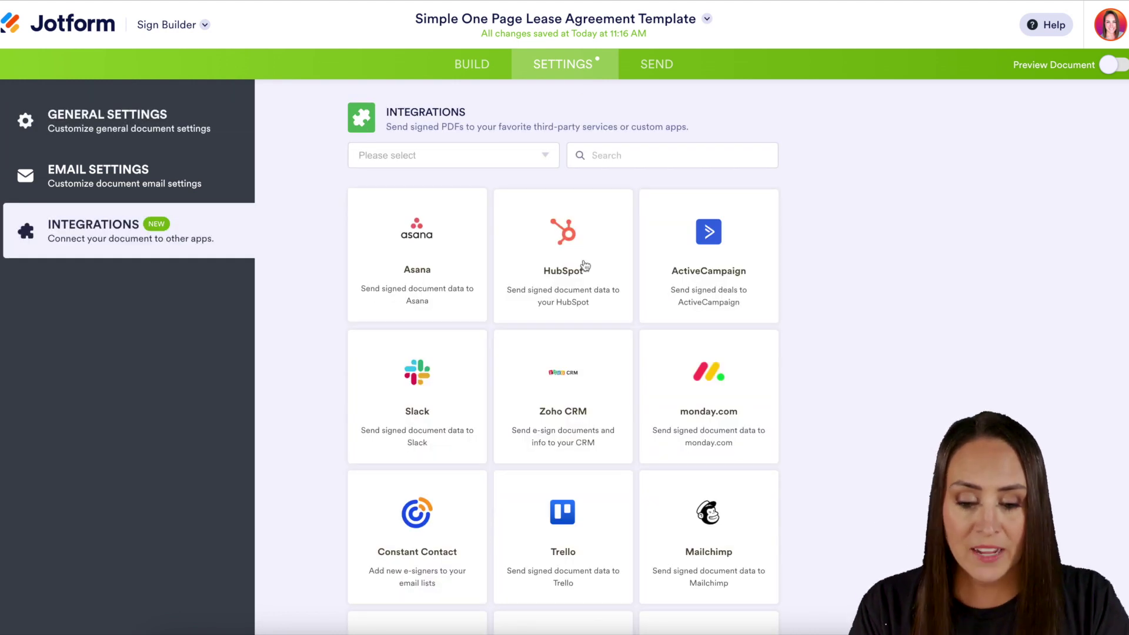
pyautogui.write('awe')
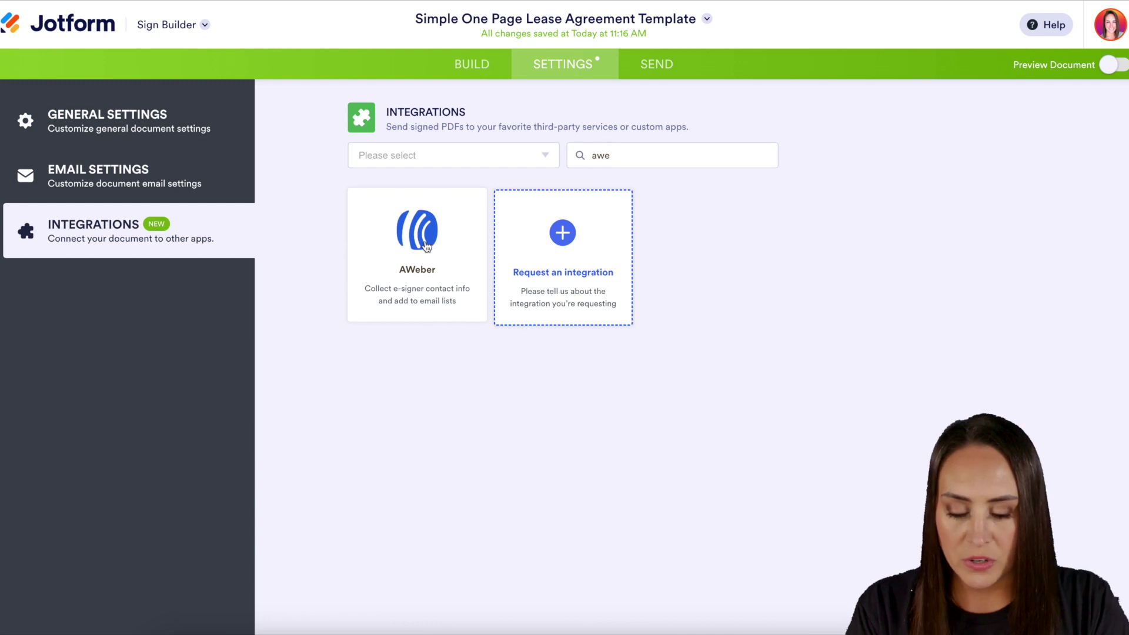
pyautogui.click(425, 242)
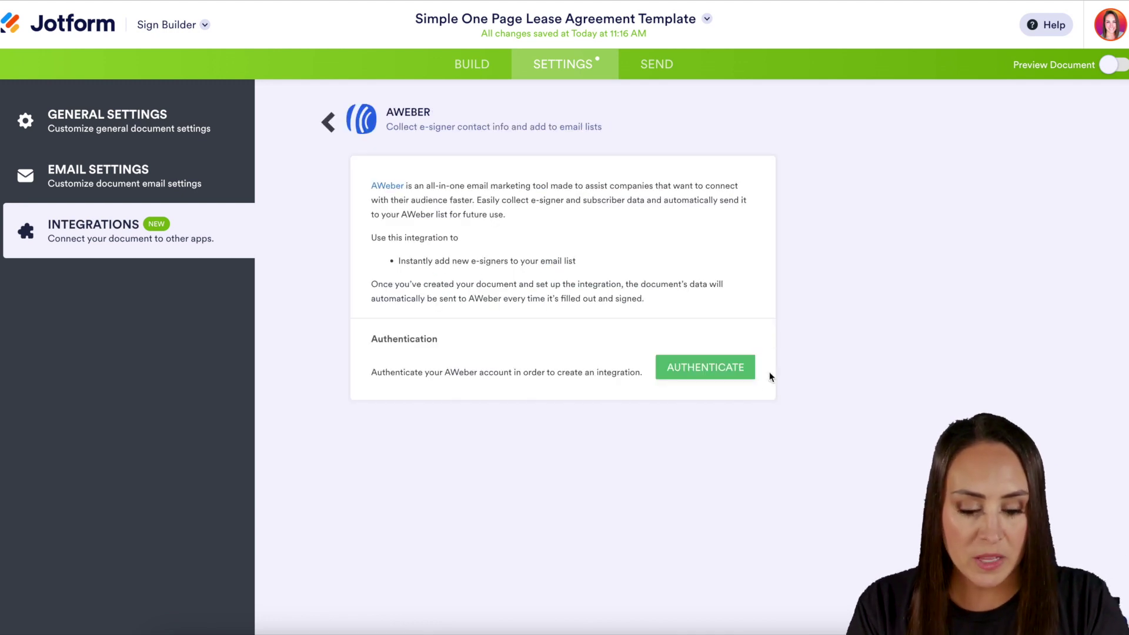
pyautogui.click(714, 371)
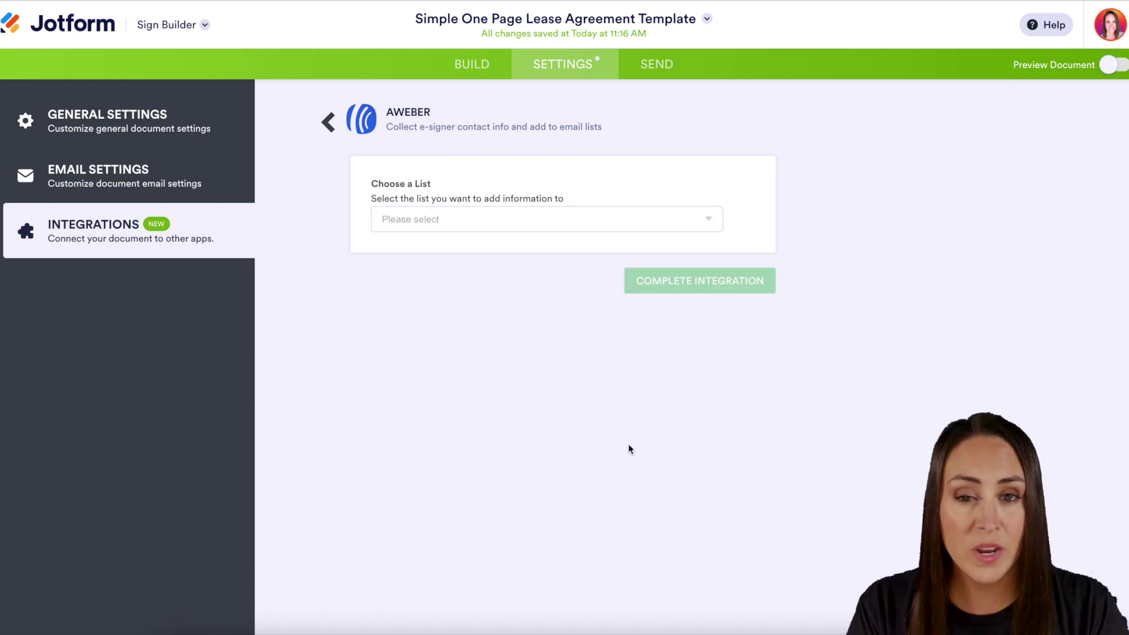
# Choose the AppTest AWeber mailing list and map Full Name to the tenant's name.
pyautogui.click(708, 224)
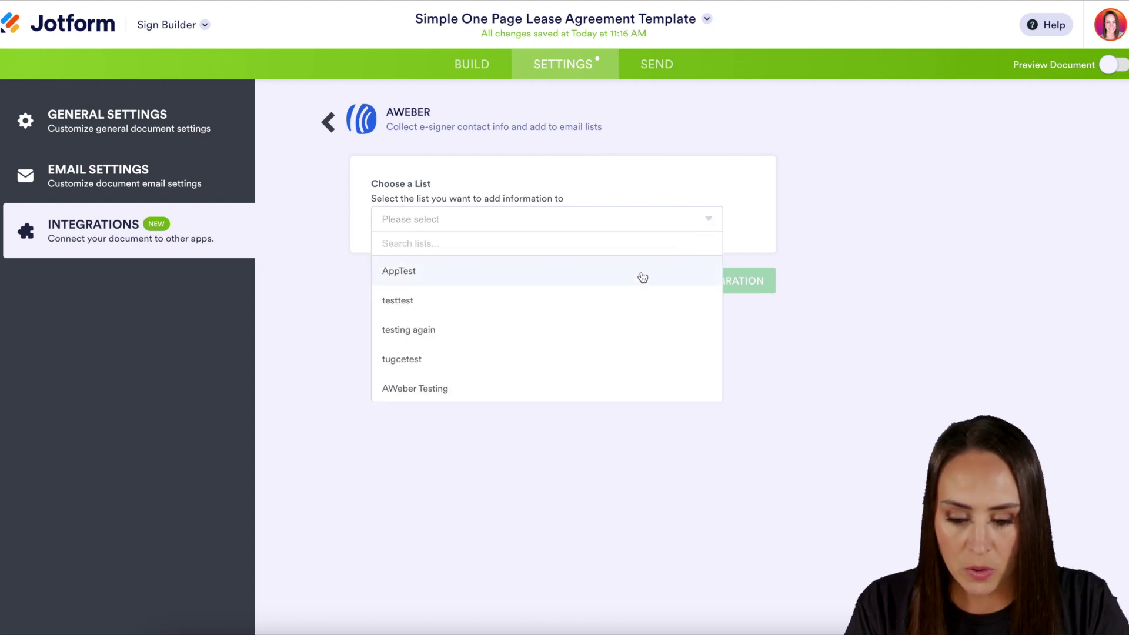
pyautogui.click(631, 276)
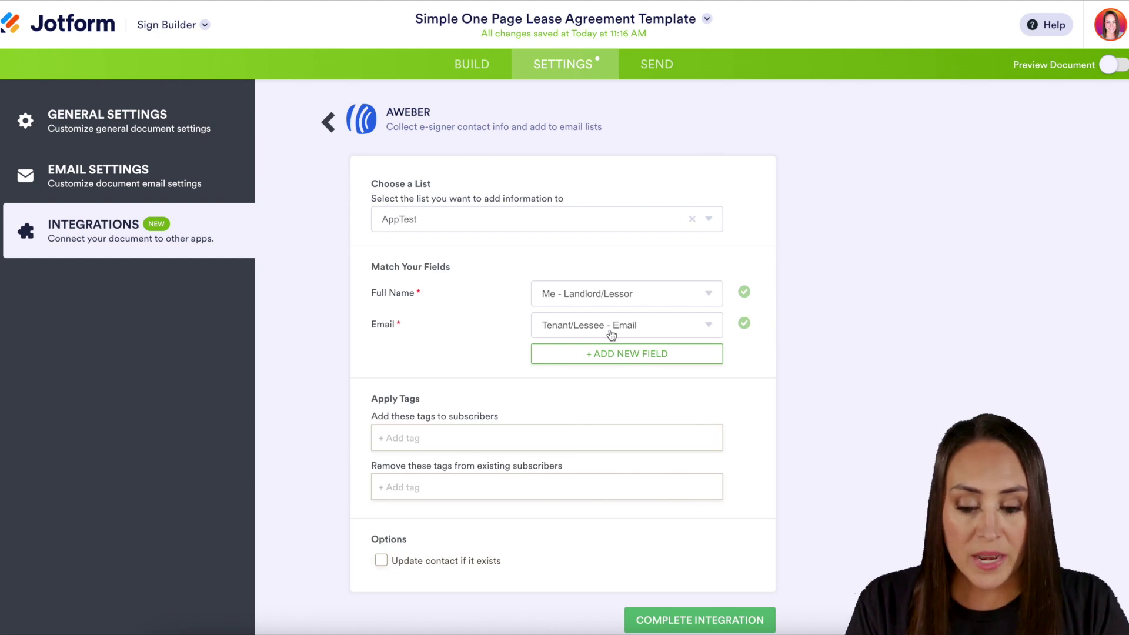
pyautogui.click(708, 296)
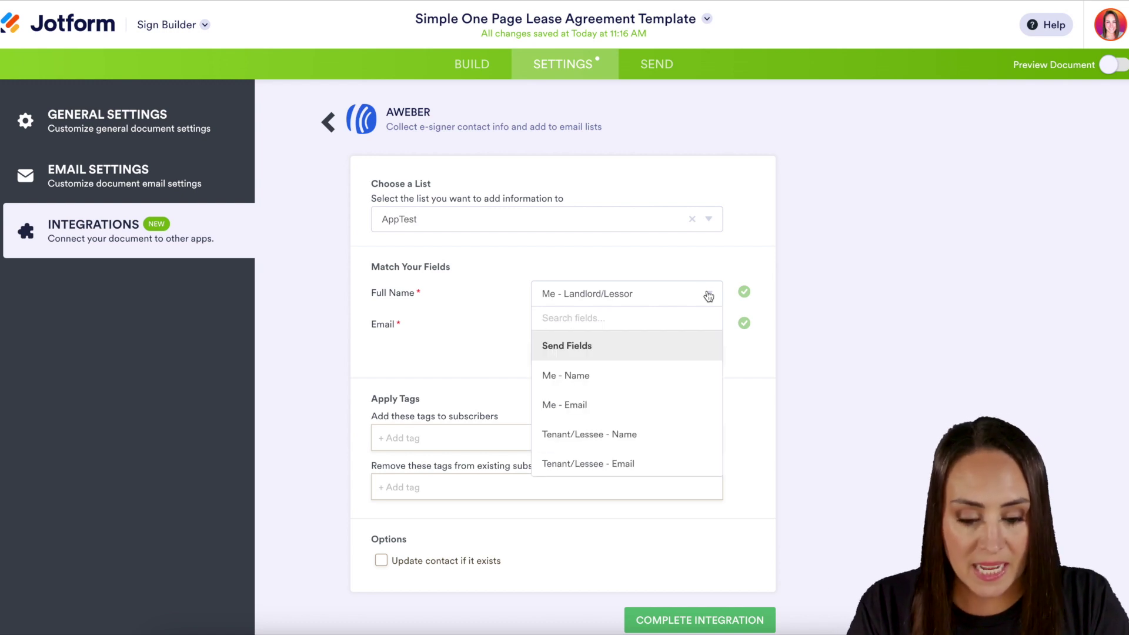
pyautogui.click(655, 438)
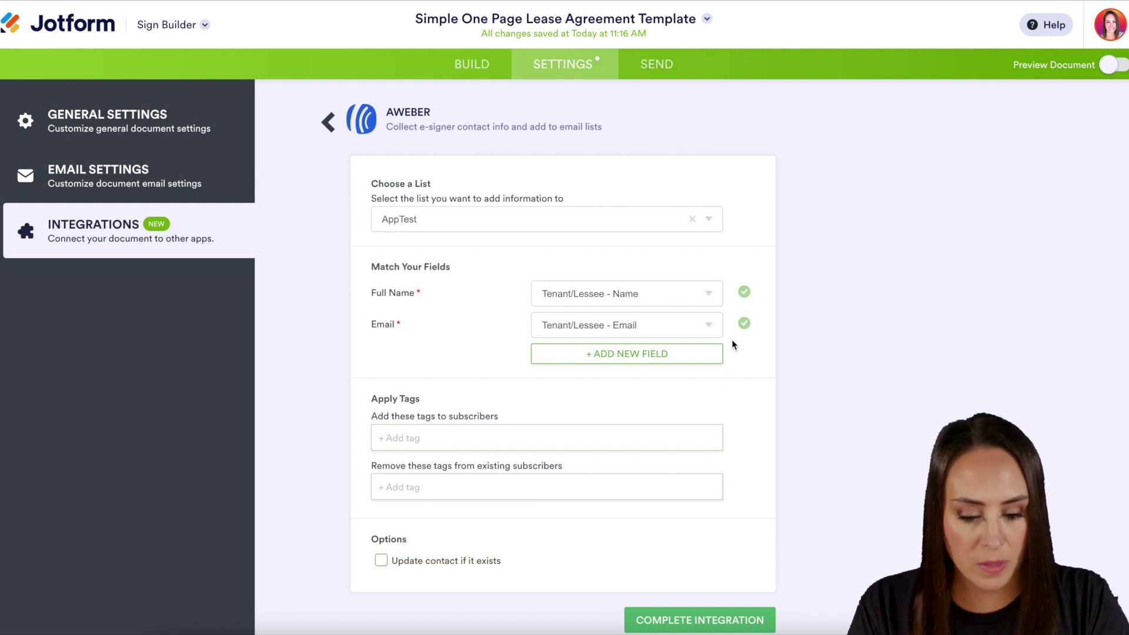
pyautogui.scroll(-1, 730, 400)
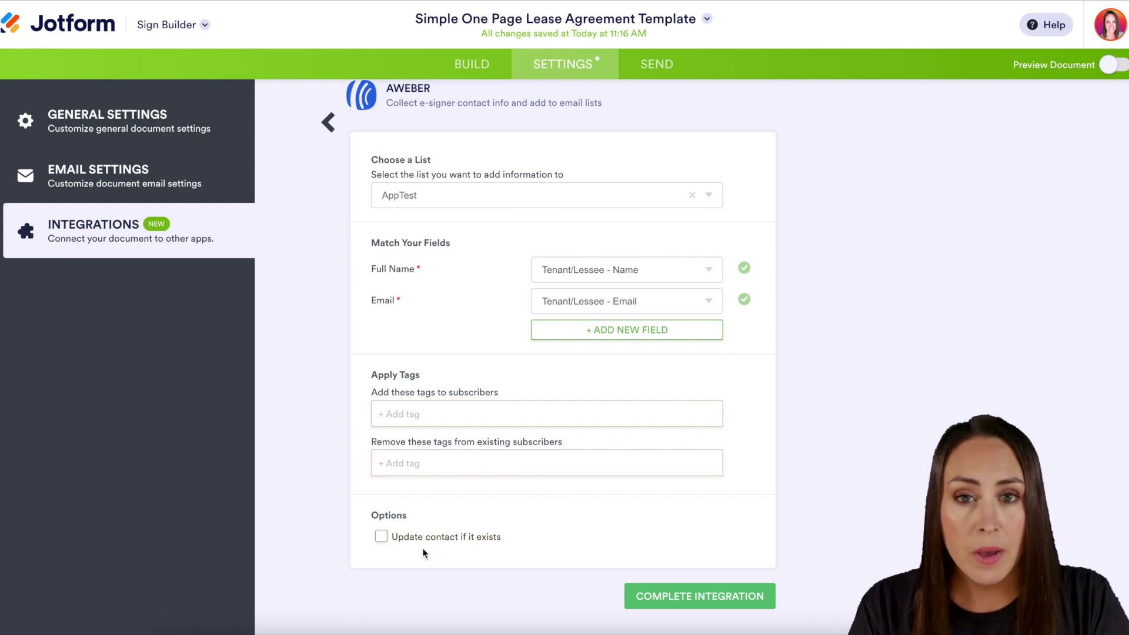
# Enable 'Update contact if it exists' and complete the AWeber integration.
pyautogui.click(381, 536)
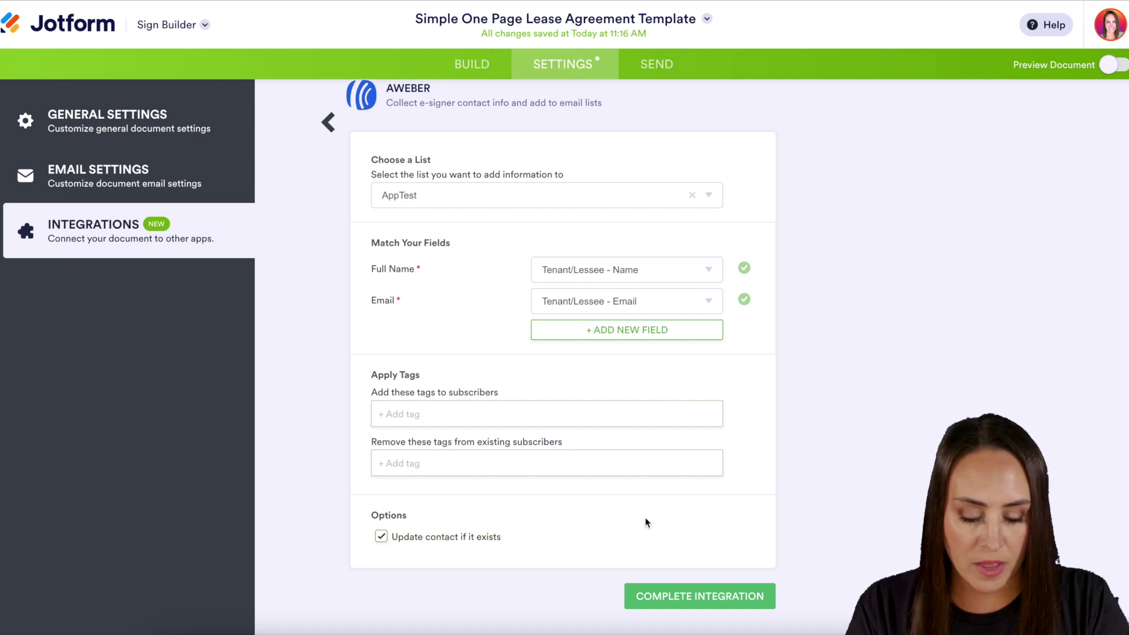
pyautogui.click(691, 597)
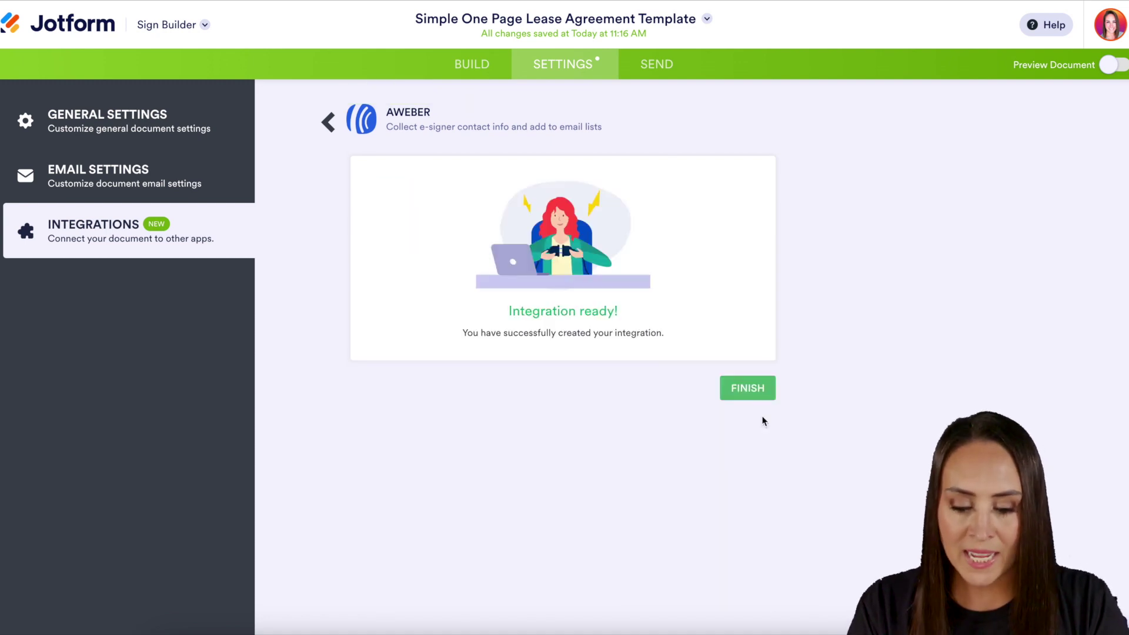
pyautogui.click(748, 388)
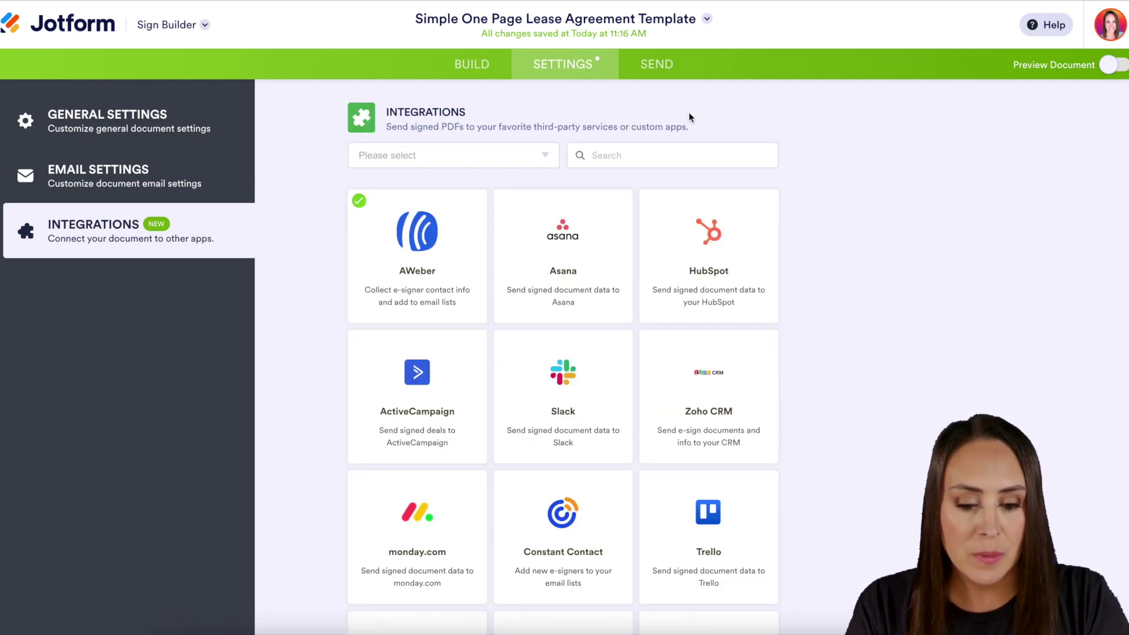
pyautogui.click(666, 71)
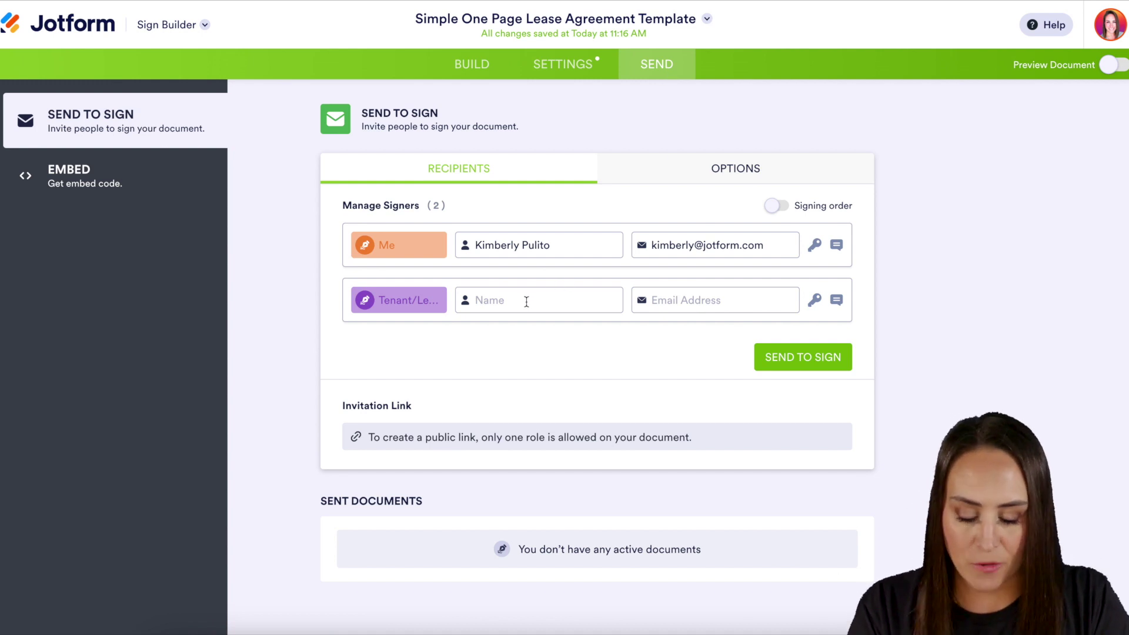
# Add the Tenant/Lessee signer with the tenant's full name and email address.
pyautogui.click(527, 302)
pyautogui.press('Tab')
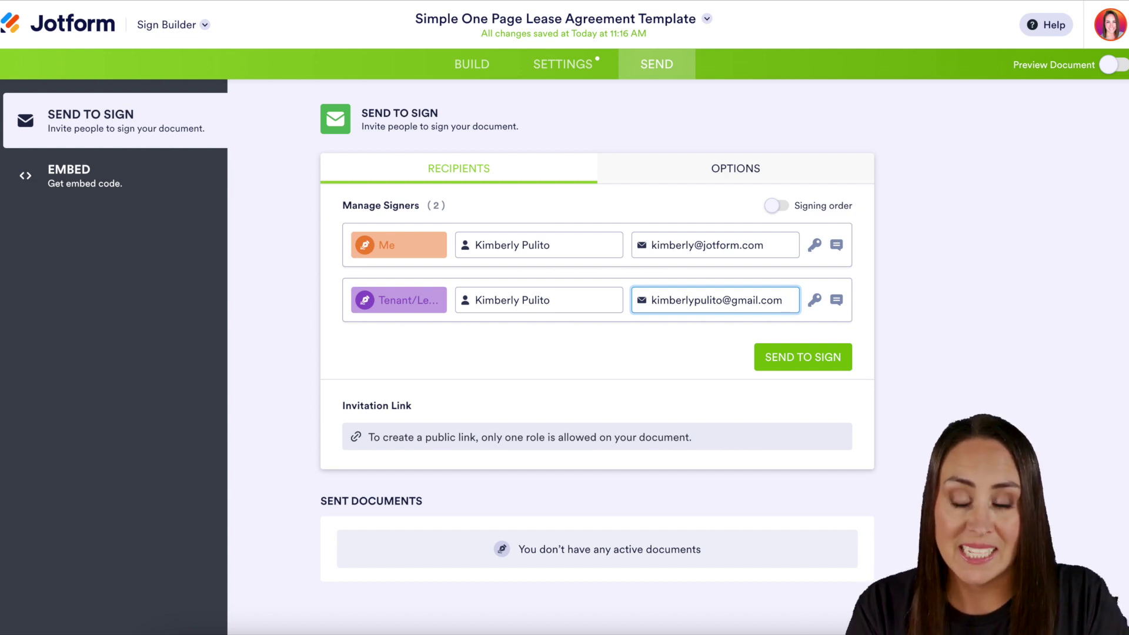
# Turn on signing order with the landlord first and send the lease for signing.
pyautogui.click(776, 206)
pyautogui.moveTo(356, 300); pyautogui.dragTo(346, 327)
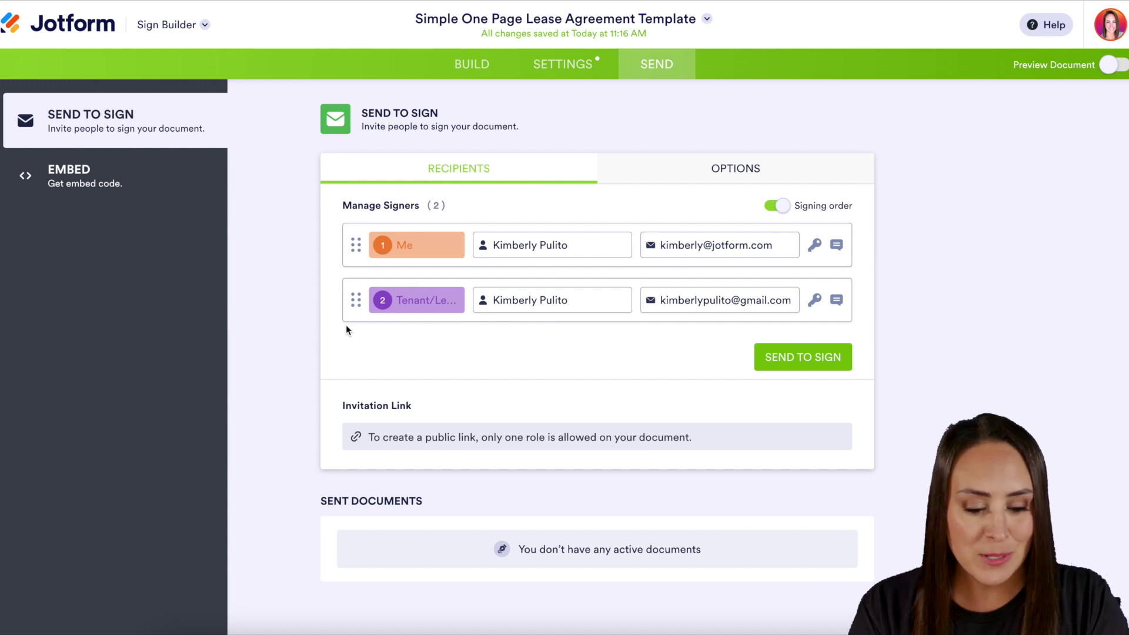
pyautogui.click(806, 360)
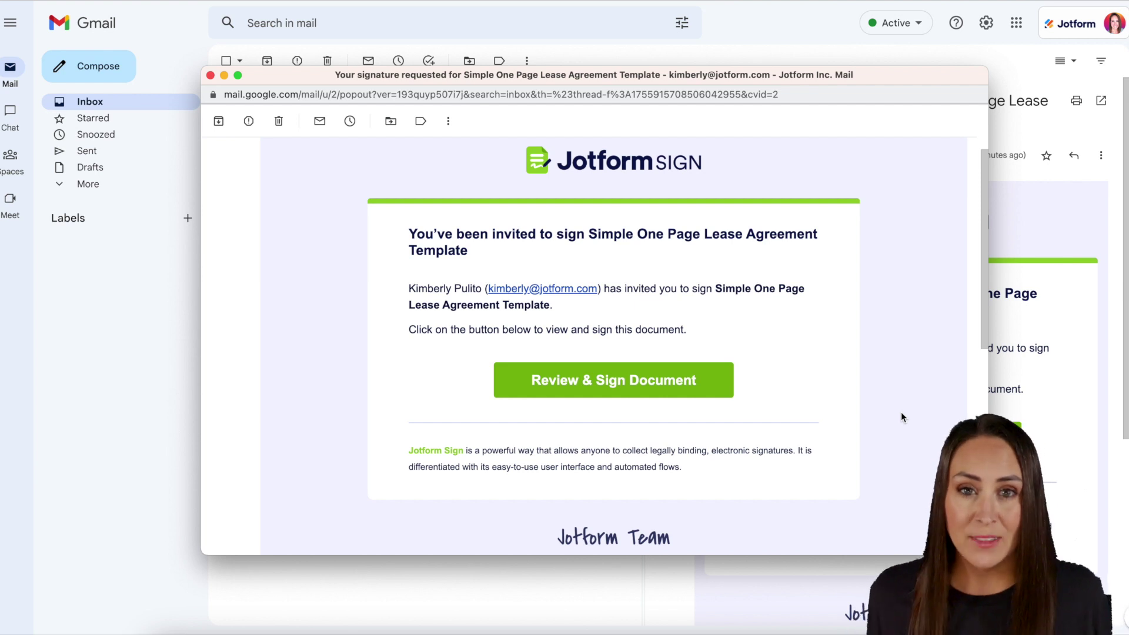
# Open the lease from the email invite and apply the landlord's typed signature.
pyautogui.click(640, 388)
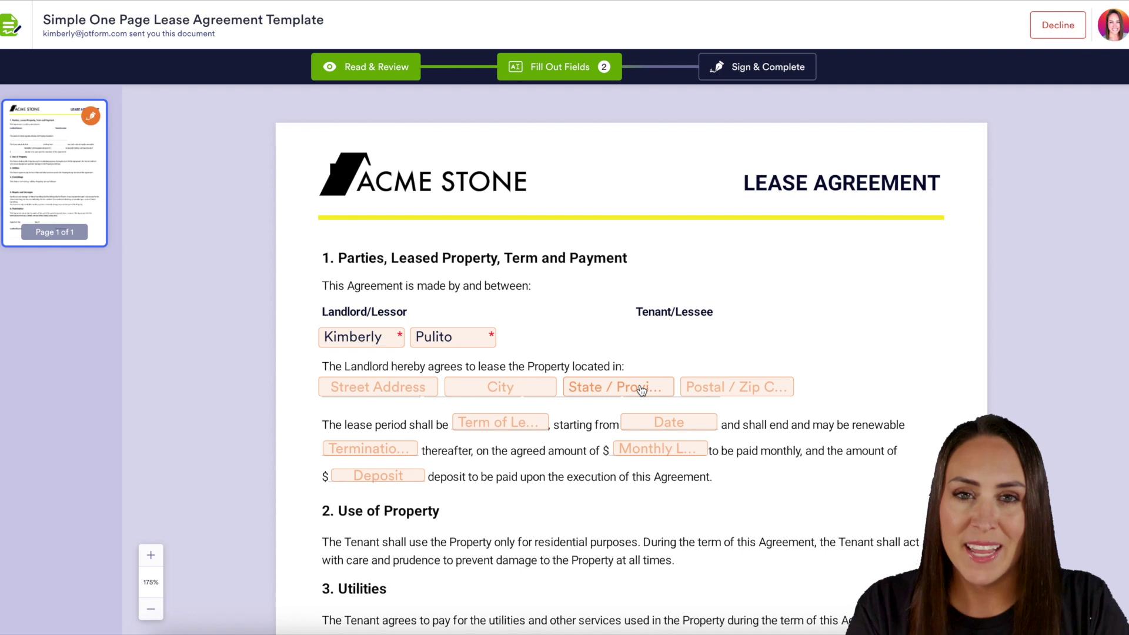
pyautogui.scroll(-9, 641, 390)
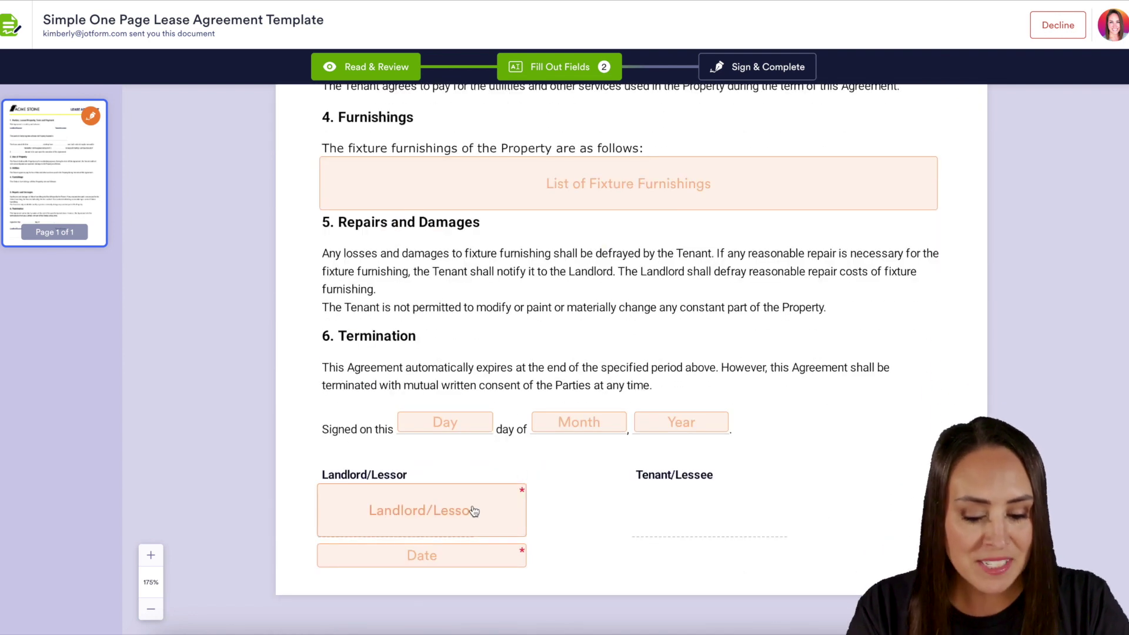
pyautogui.click(471, 512)
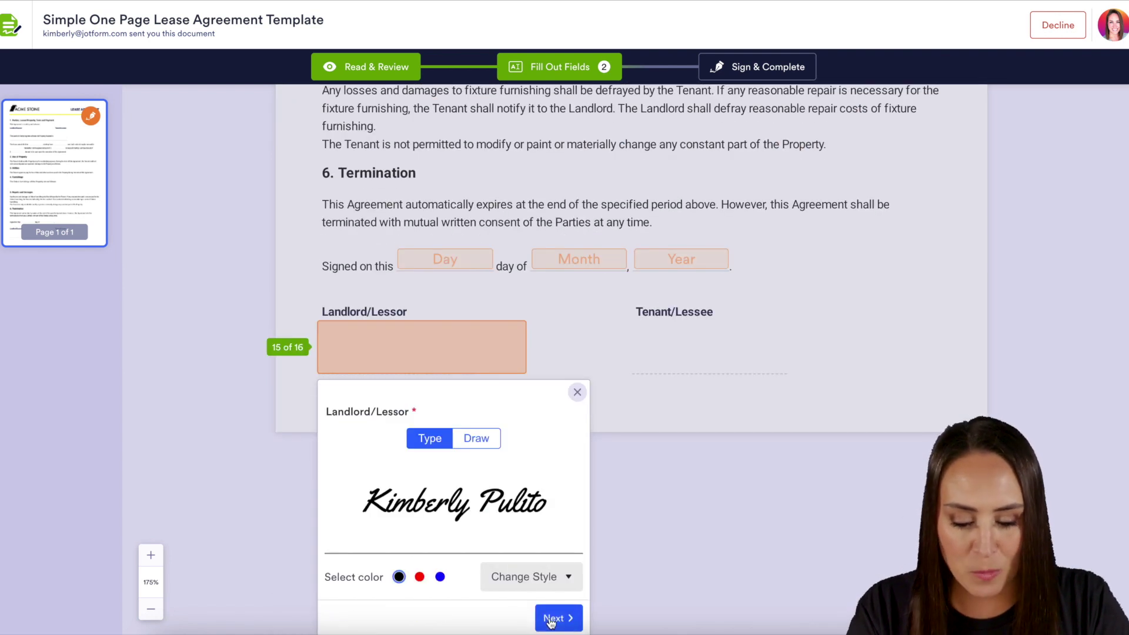
pyautogui.click(555, 618)
# Set the landlord's signing date to 01-24-2023, then accept the terms and submit.
pyautogui.click(568, 567)
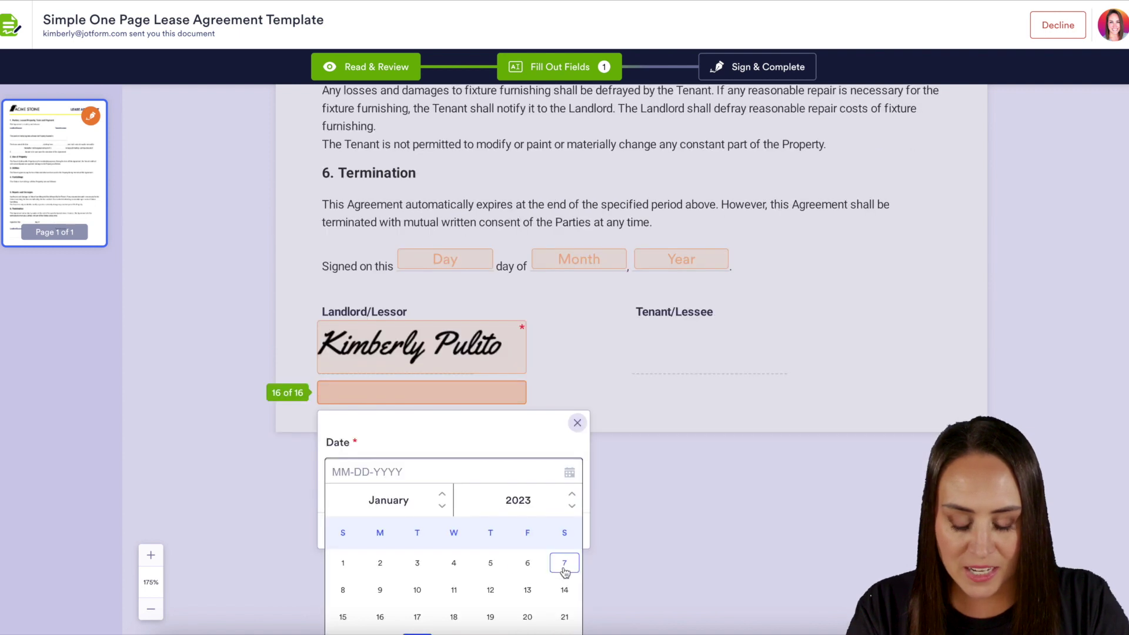
pyautogui.scroll(-2, 453, 560)
pyautogui.click(423, 594)
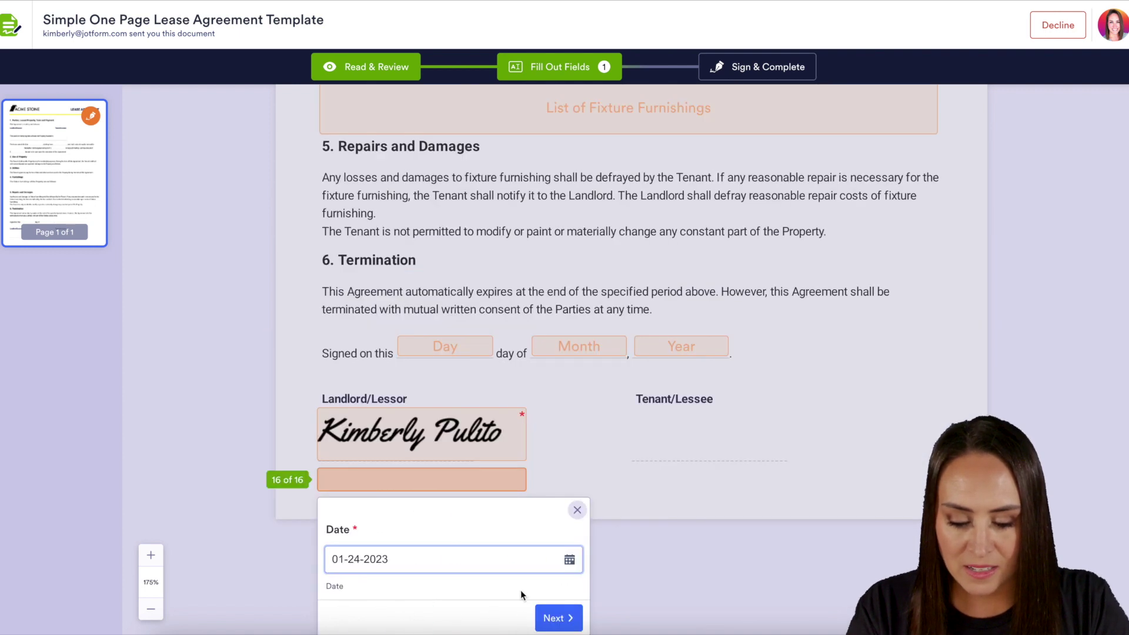
pyautogui.click(556, 618)
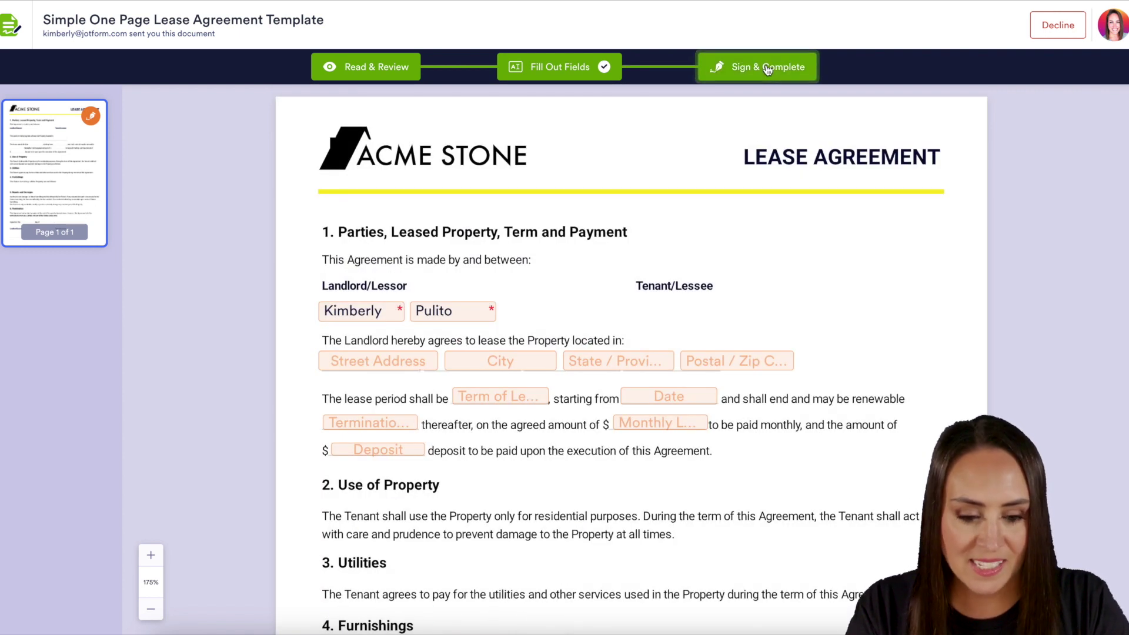
pyautogui.click(768, 69)
pyautogui.click(713, 431)
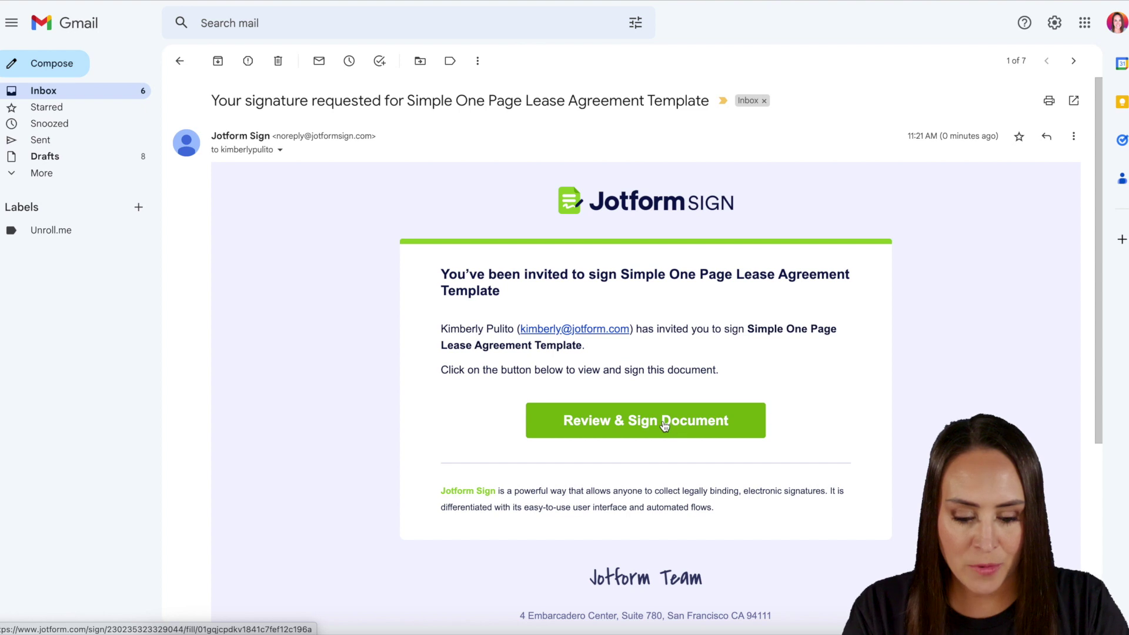
# Open the lease from the tenant's invite and apply the tenant's typed signature.
pyautogui.click(662, 421)
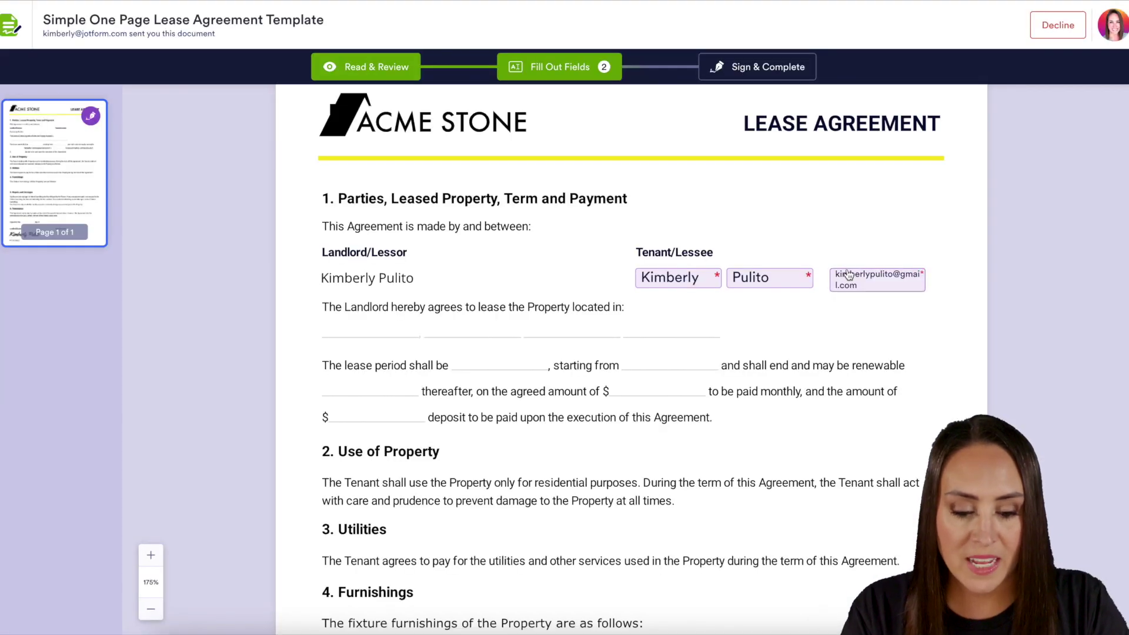
pyautogui.scroll(-8, 775, 402)
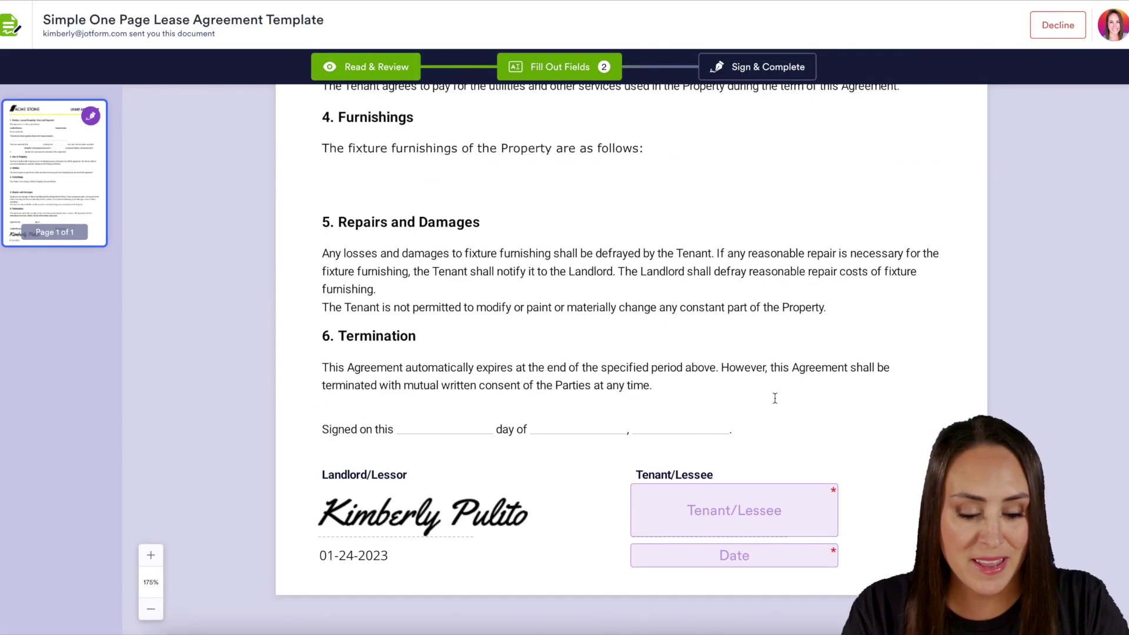
pyautogui.click(735, 497)
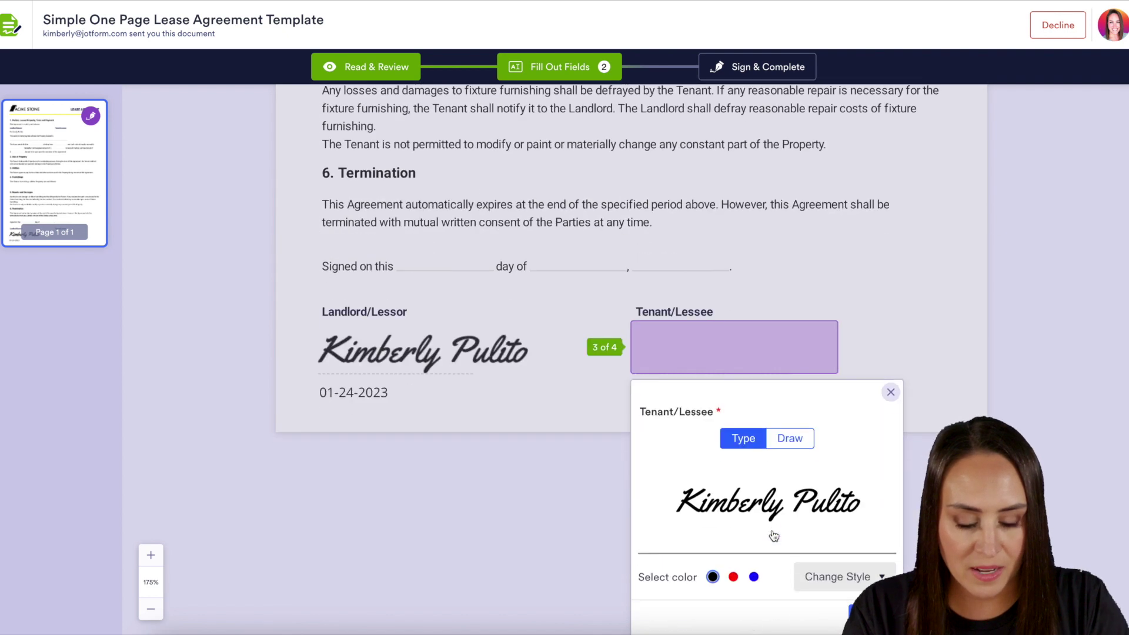
pyautogui.click(856, 609)
# Set the tenant's signing date to 01-24-2023, then accept the terms and submit.
pyautogui.click(883, 559)
pyautogui.scroll(-2, 765, 588)
pyautogui.click(729, 599)
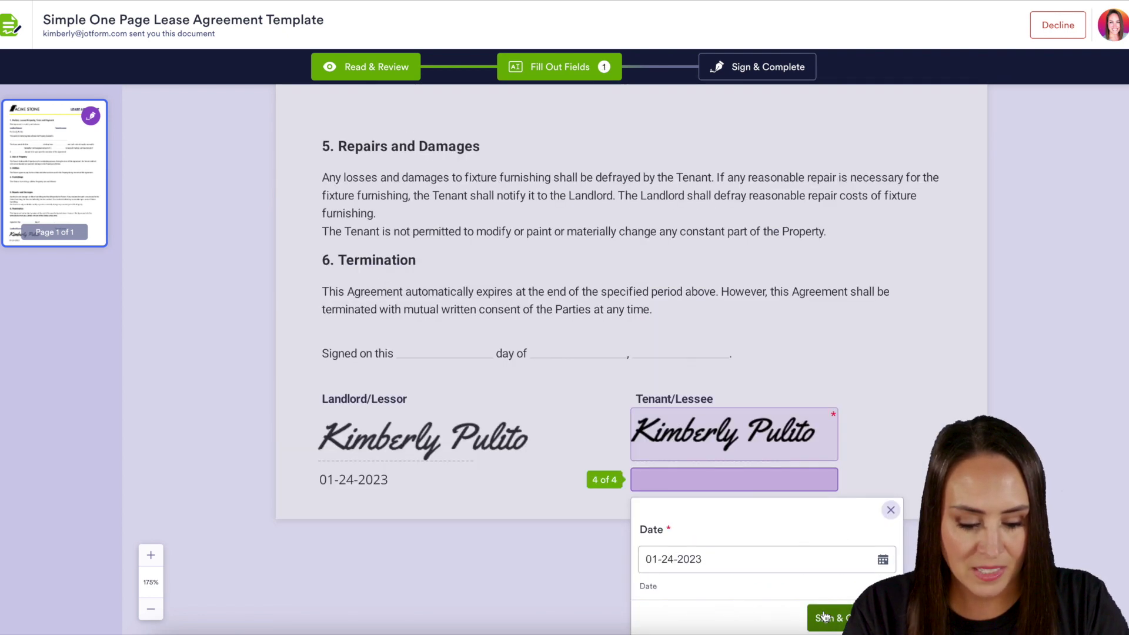
pyautogui.click(823, 611)
pyautogui.click(754, 428)
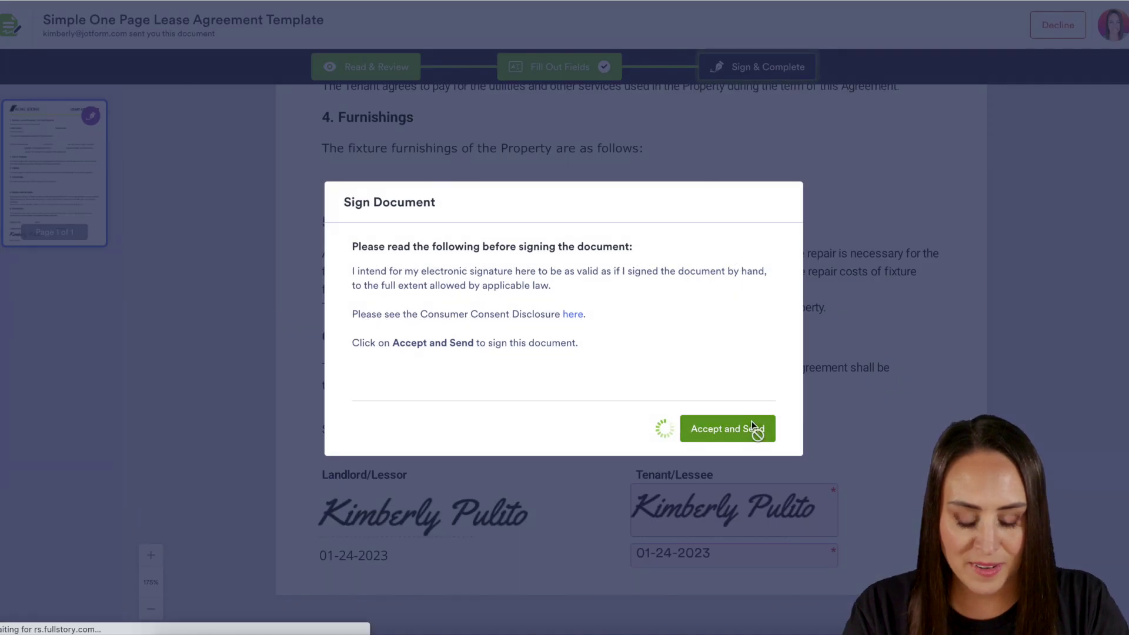